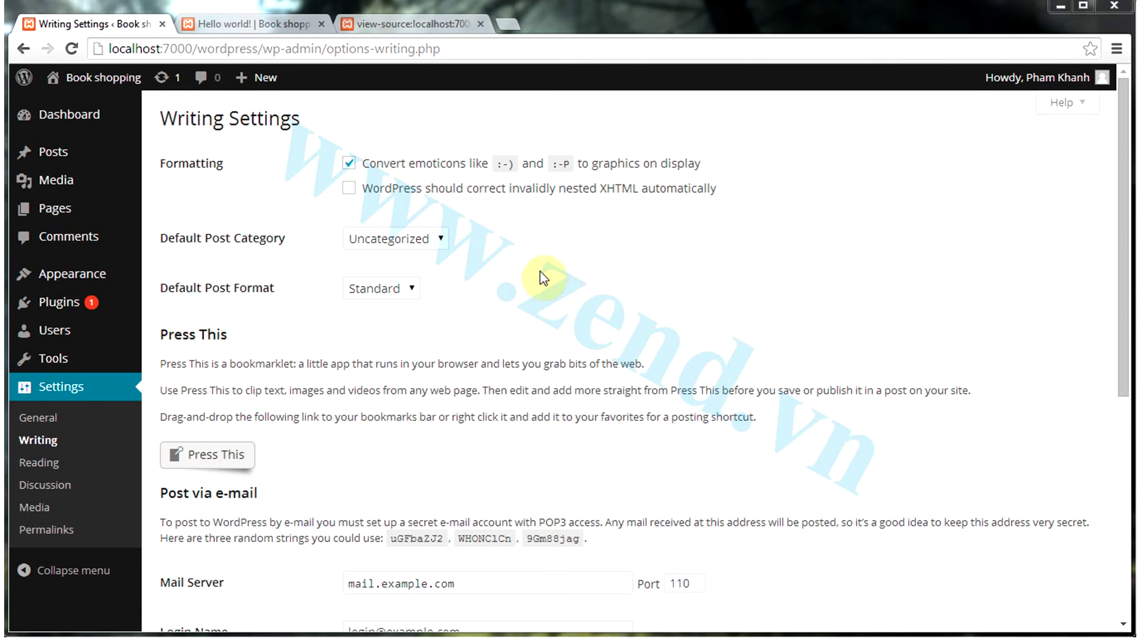
# Leave XHTML correction off, default category Uncategorized and default post format Standard
pyautogui.click(383, 189)
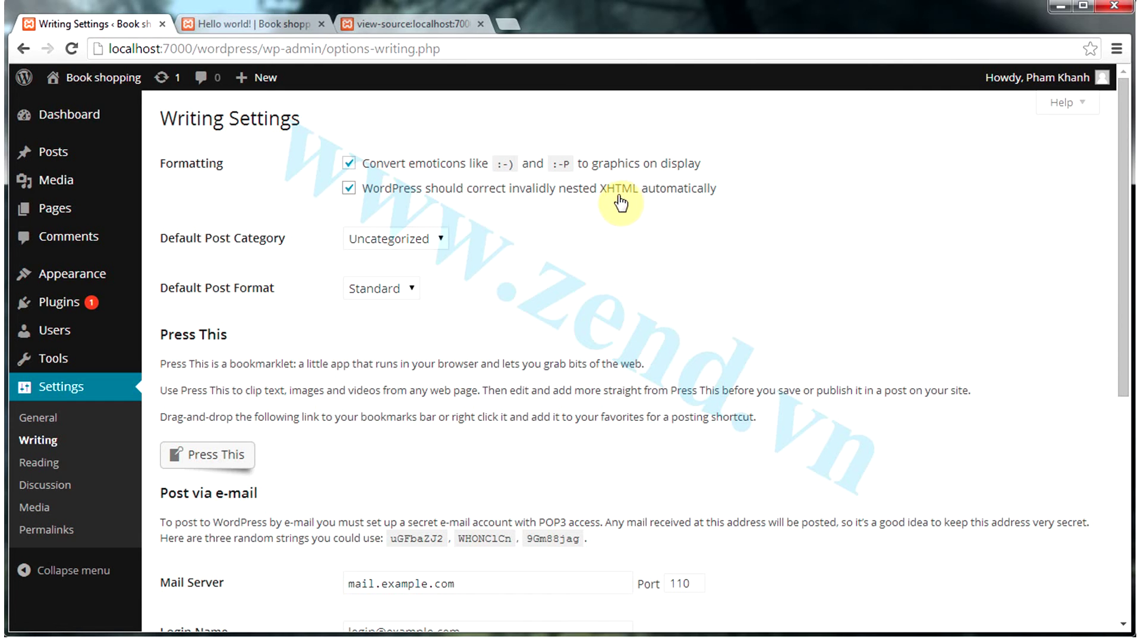
pyautogui.click(349, 189)
pyautogui.click(349, 188)
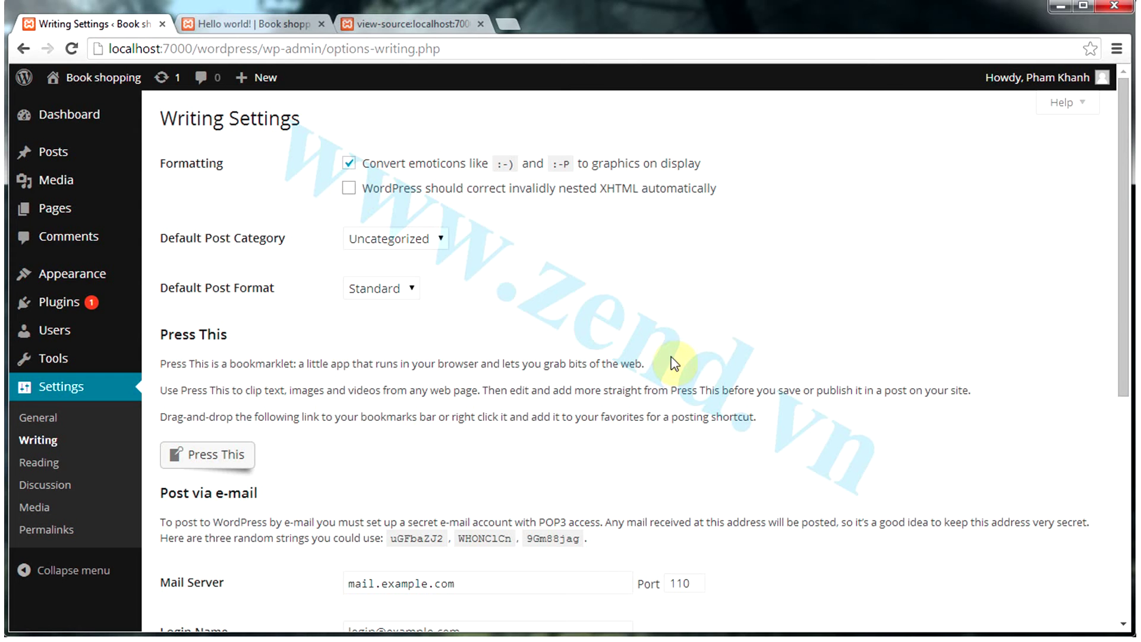
pyautogui.moveTo(42, 156)
pyautogui.click(443, 238)
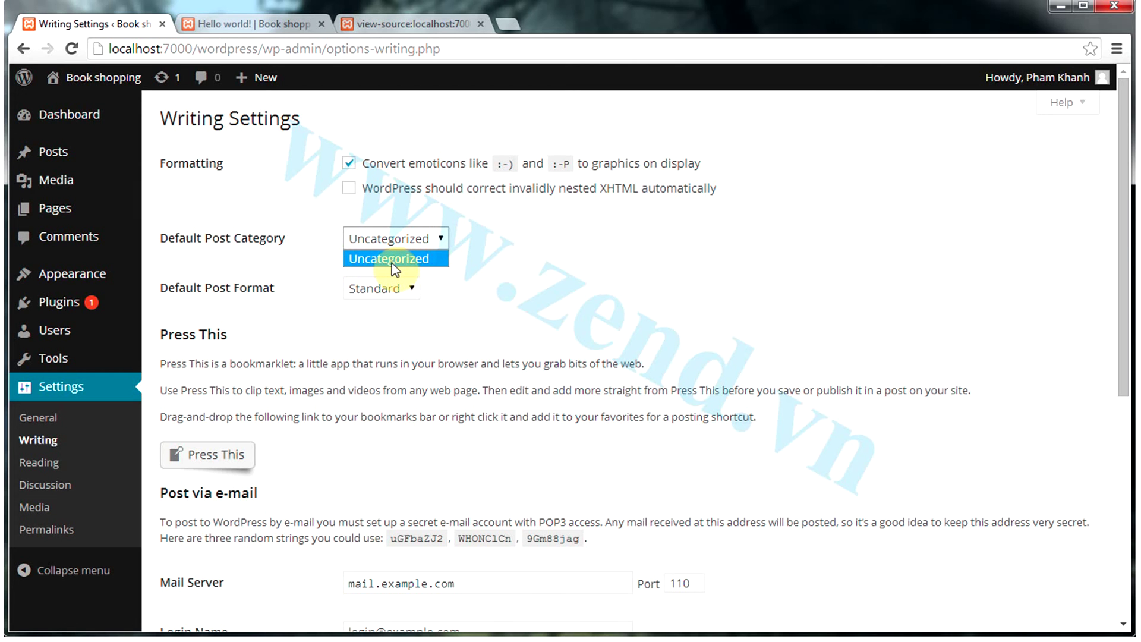
pyautogui.click(505, 278)
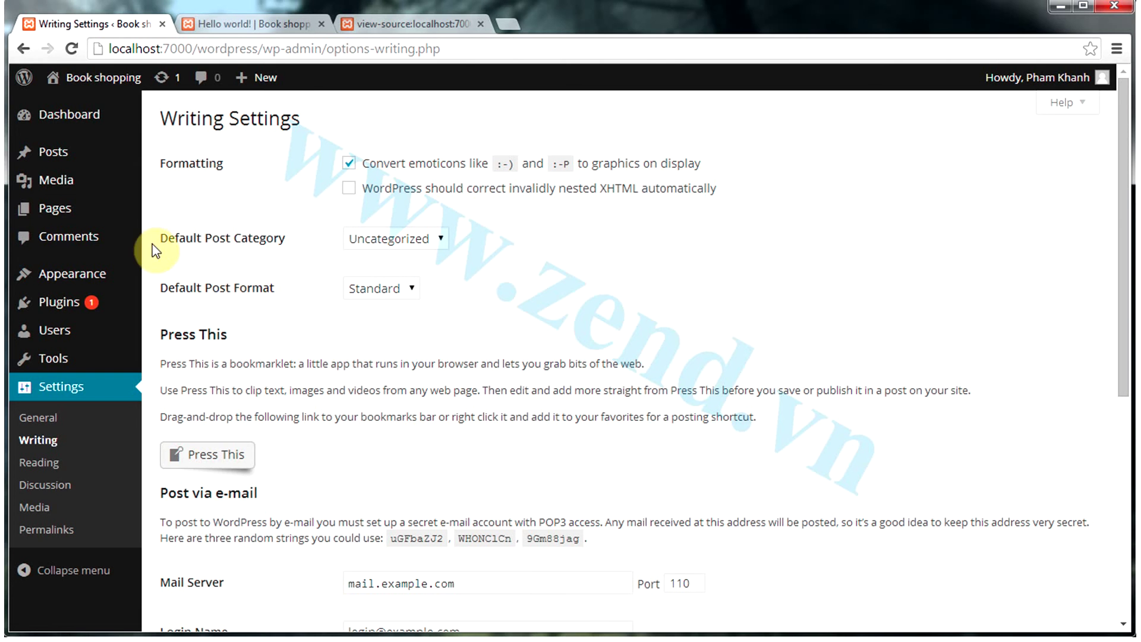
pyautogui.moveTo(78, 157)
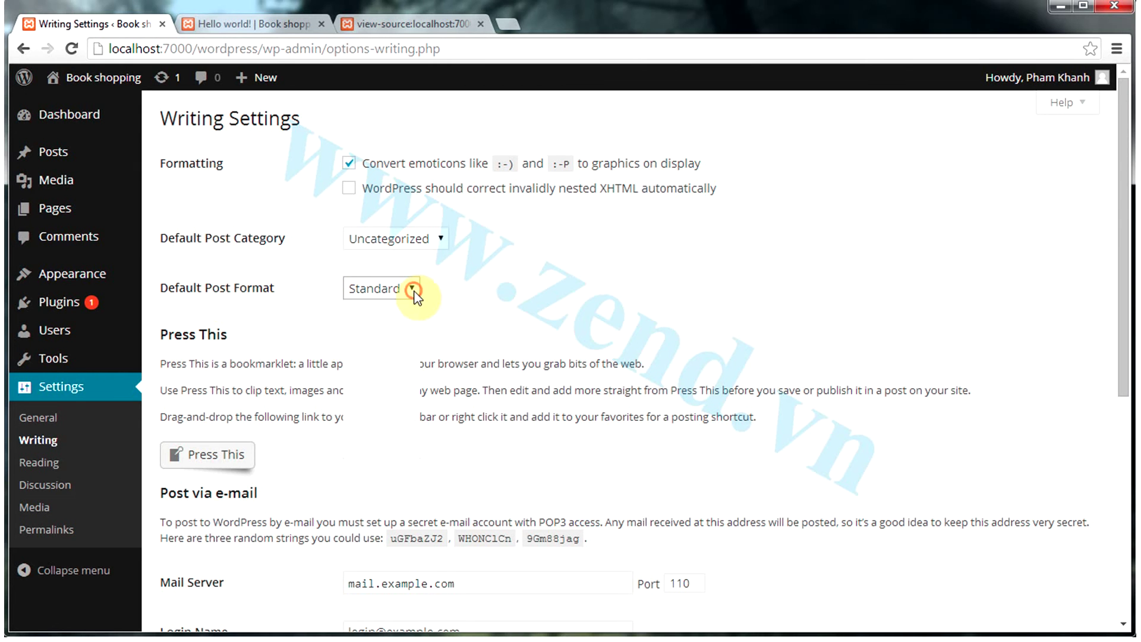
pyautogui.click(395, 288)
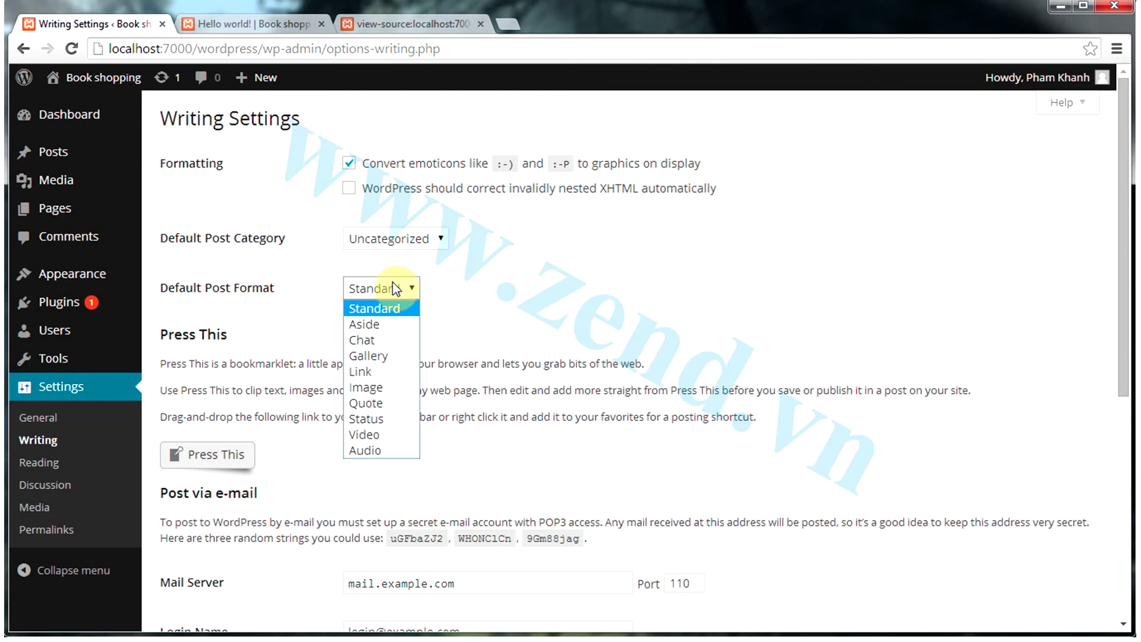
pyautogui.click(586, 303)
# Change the post-via-email mail server from mail.example.com to mail.abc.com
pyautogui.scroll(-3, 585, 303)
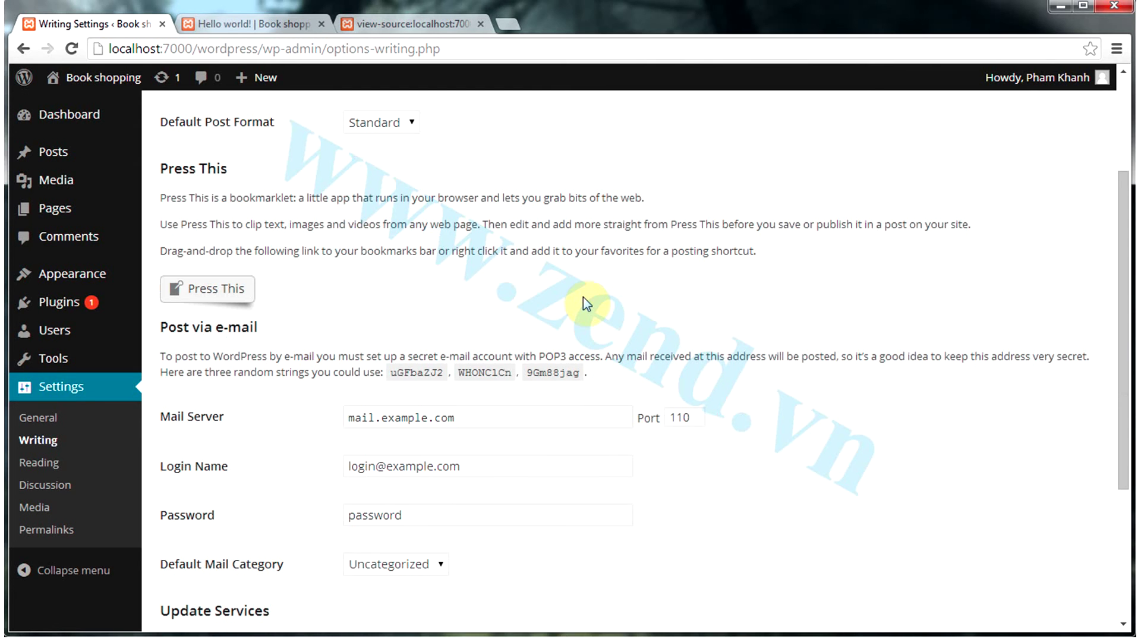
pyautogui.scroll(-3, 583, 297)
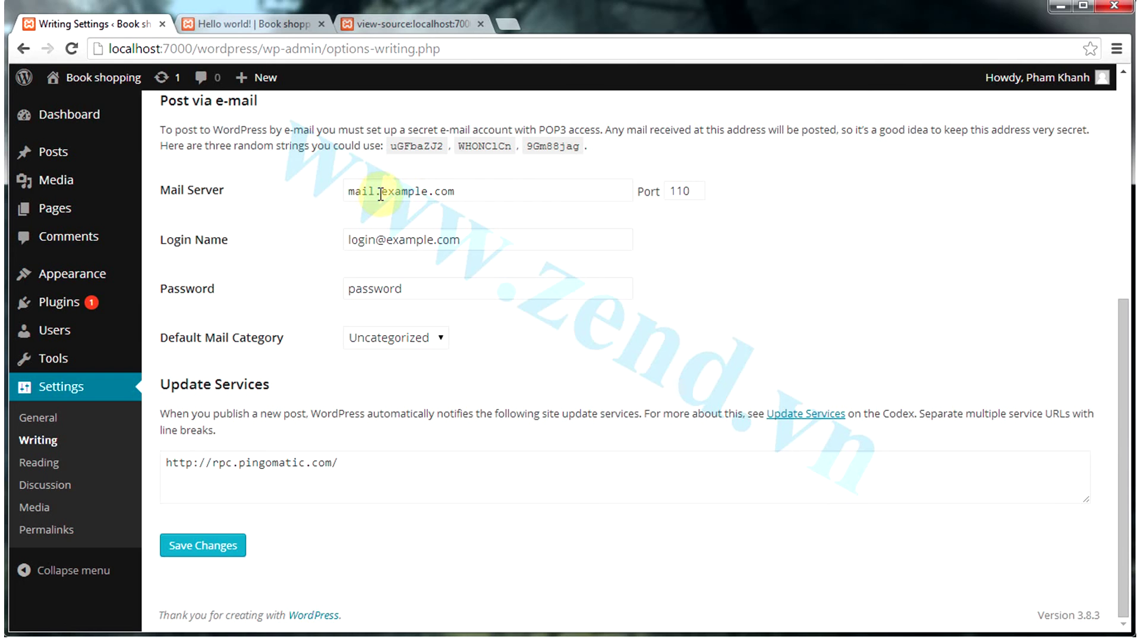
pyautogui.moveTo(381, 193); pyautogui.dragTo(427, 190)
pyautogui.write('abc')
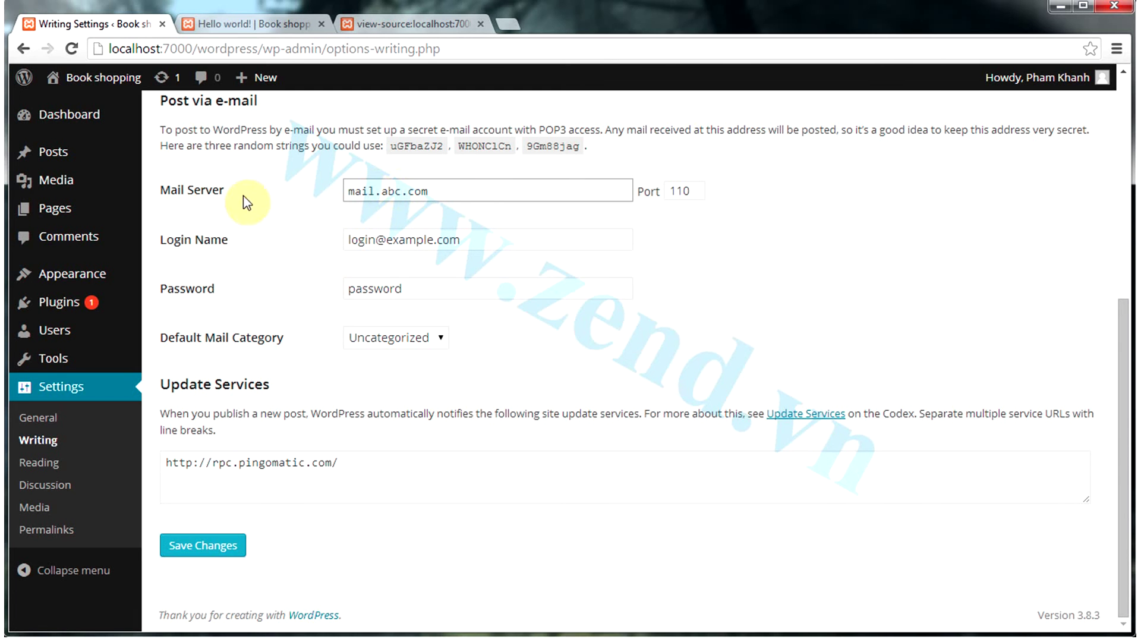
pyautogui.click(380, 190)
pyautogui.moveTo(380, 191); pyautogui.dragTo(440, 186)
# Change the login name domain to abc.com and enter a new password
pyautogui.doubleClick(678, 190)
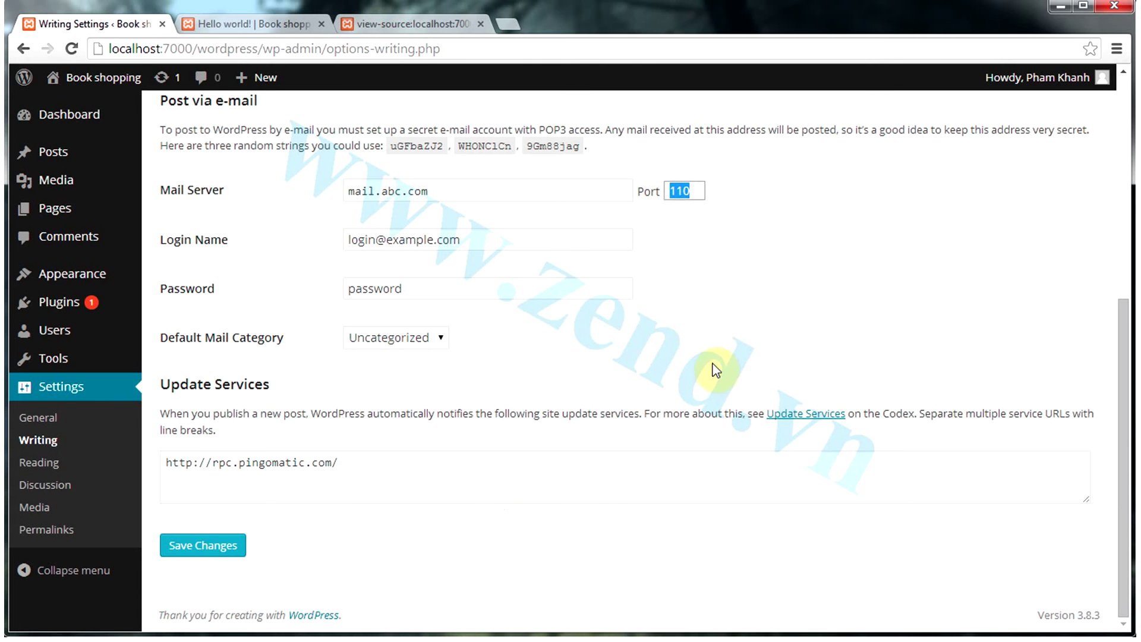
pyautogui.press('Tab')
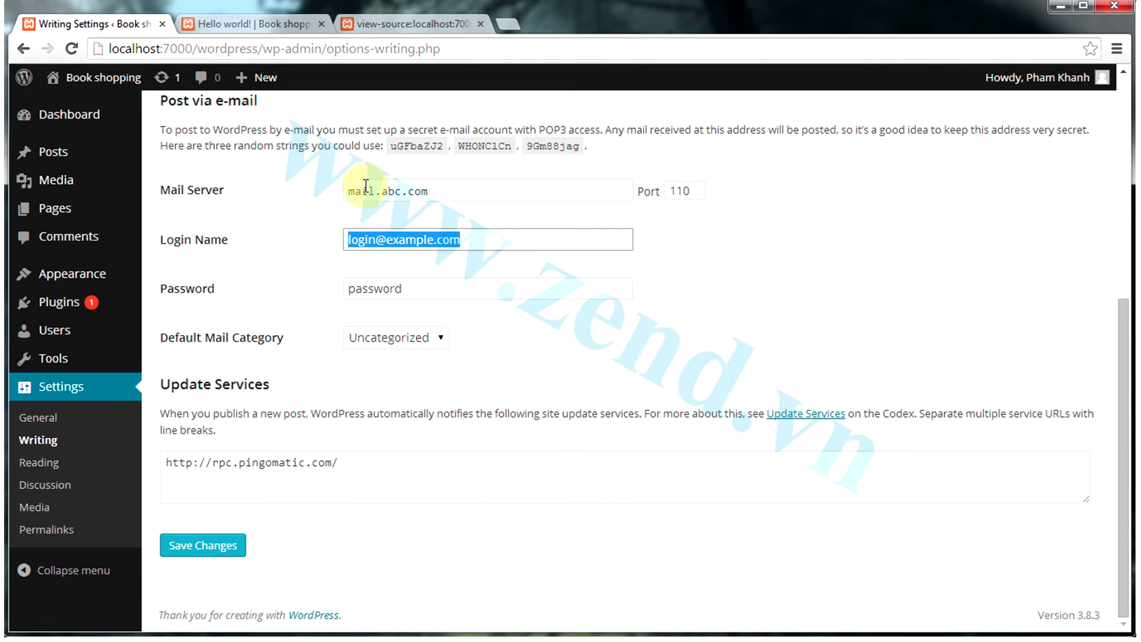
pyautogui.doubleClick(395, 240)
pyautogui.write('abc.com')
pyautogui.press('Tab')
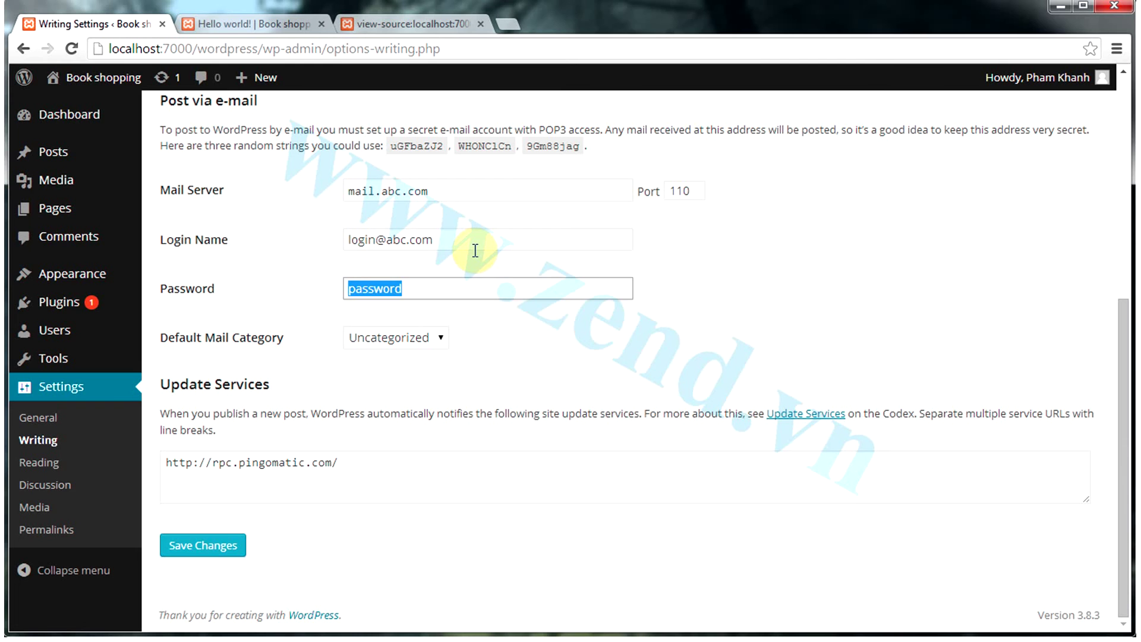
pyautogui.write('12')
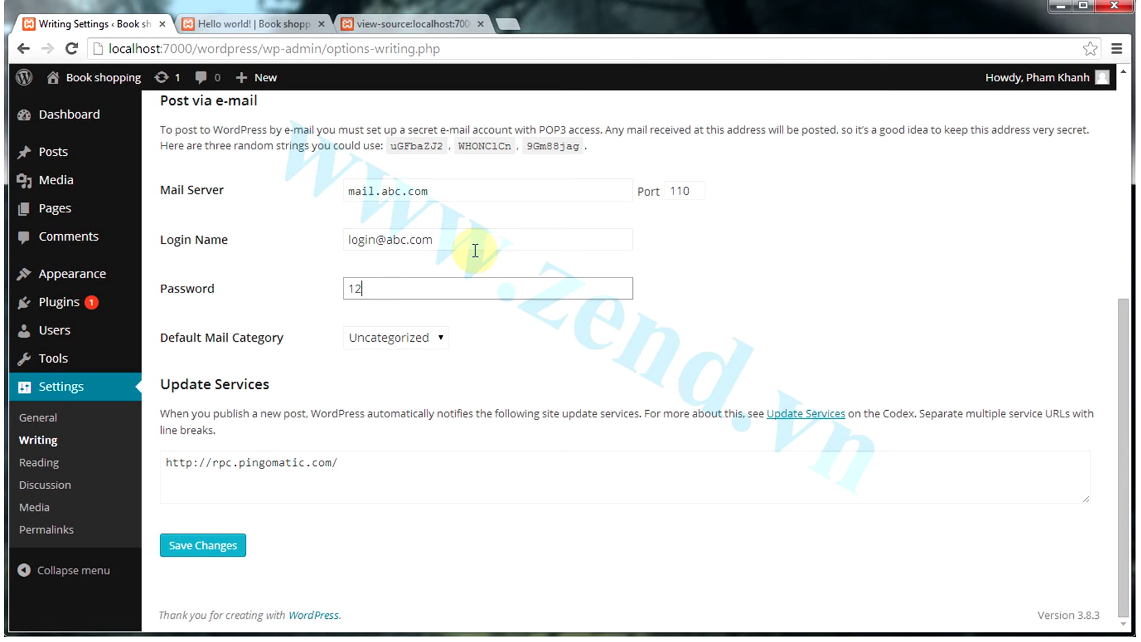
pyautogui.write('34567')
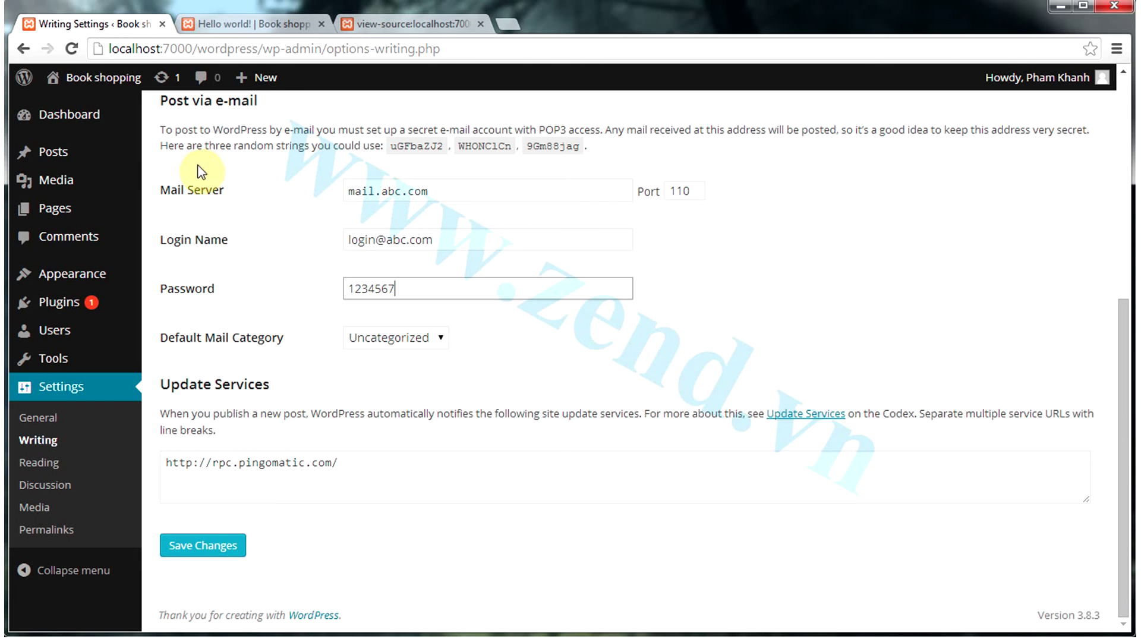
# Set the mail server to mail.gmail.com and the port to 465
pyautogui.moveTo(477, 191); pyautogui.dragTo(328, 188)
pyautogui.click(524, 333)
pyautogui.tripleClick(458, 189)
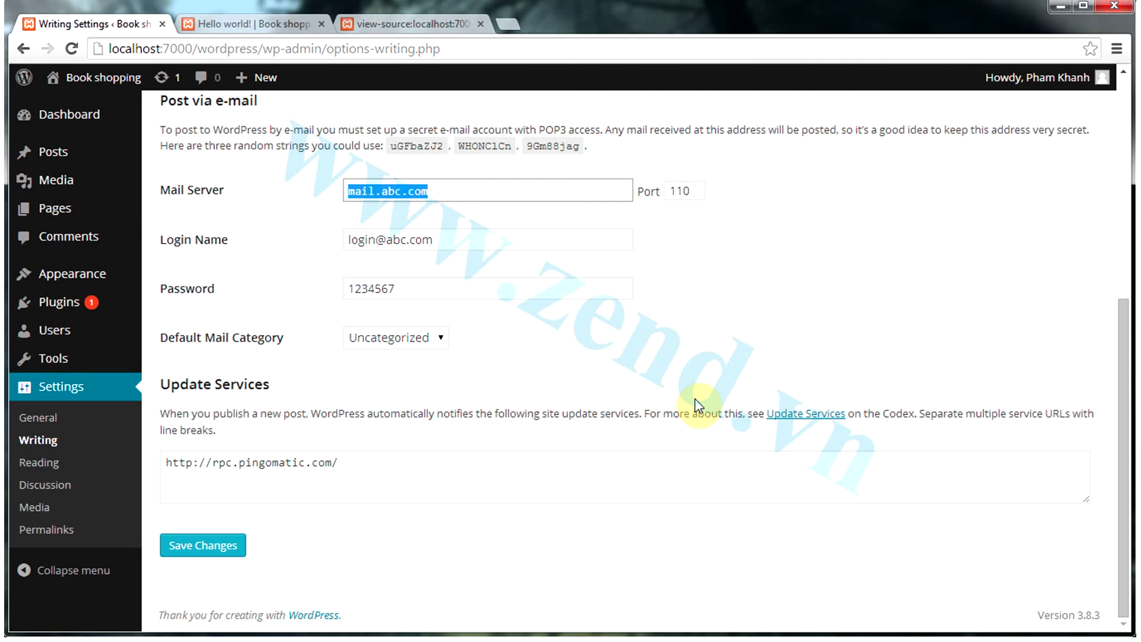
pyautogui.write('mail.g')
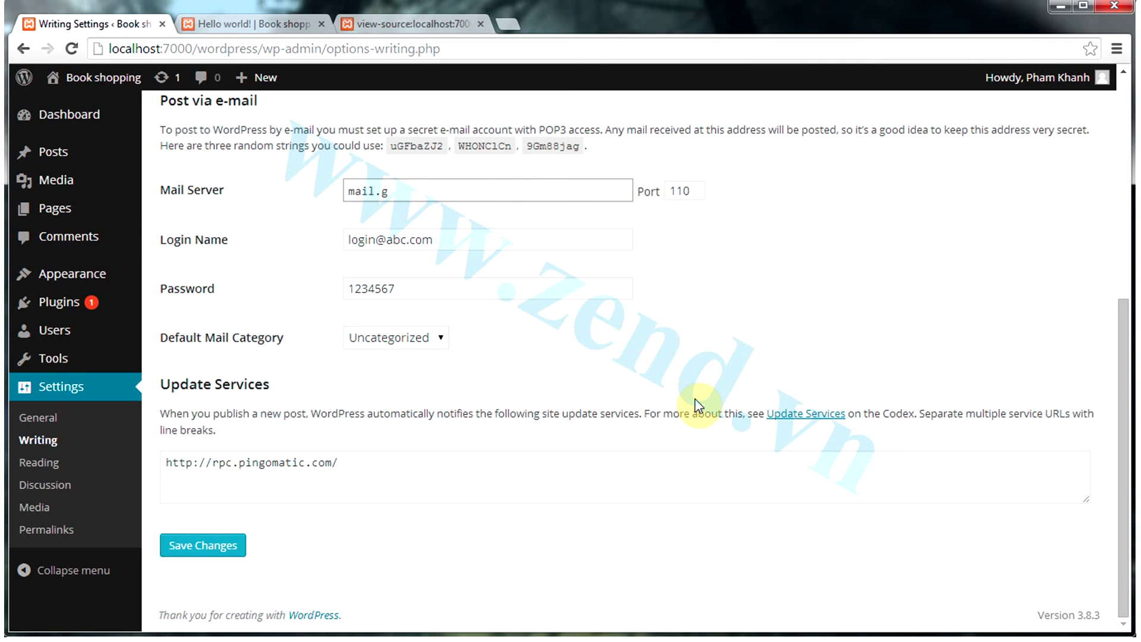
pyautogui.write('mail.com')
pyautogui.press('Tab')
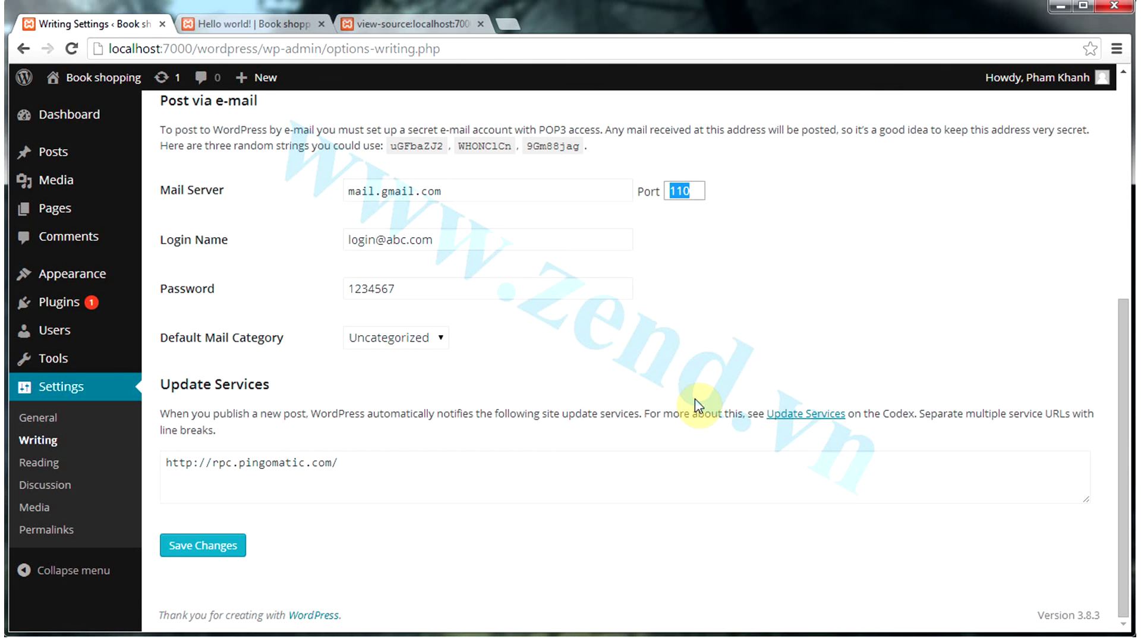
pyautogui.write('465')
pyautogui.press('Tab')
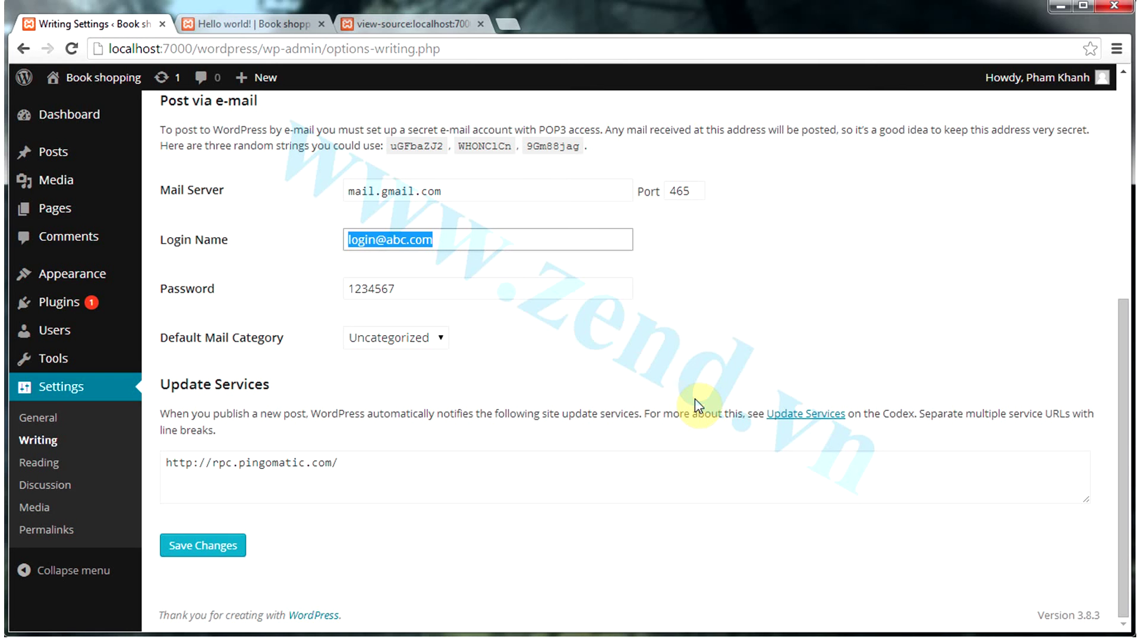
# Change the login name domain to gmail.com and submit the settings
pyautogui.click(389, 240)
pyautogui.moveTo(386, 239); pyautogui.dragTo(495, 252)
pyautogui.write('gmail.com')
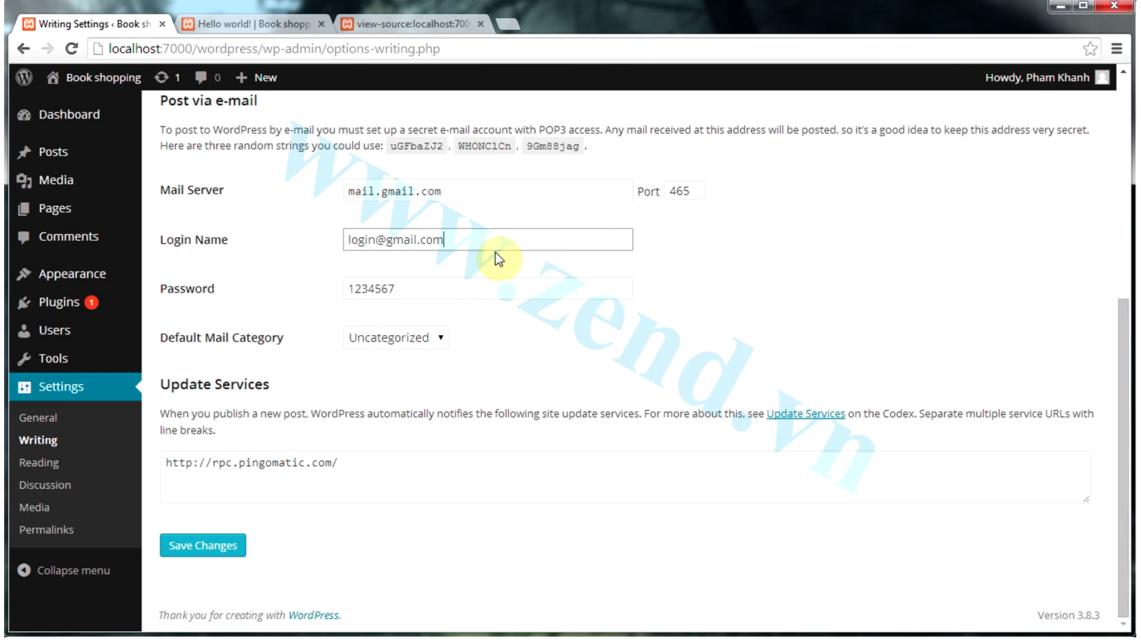
pyautogui.press('Tab')
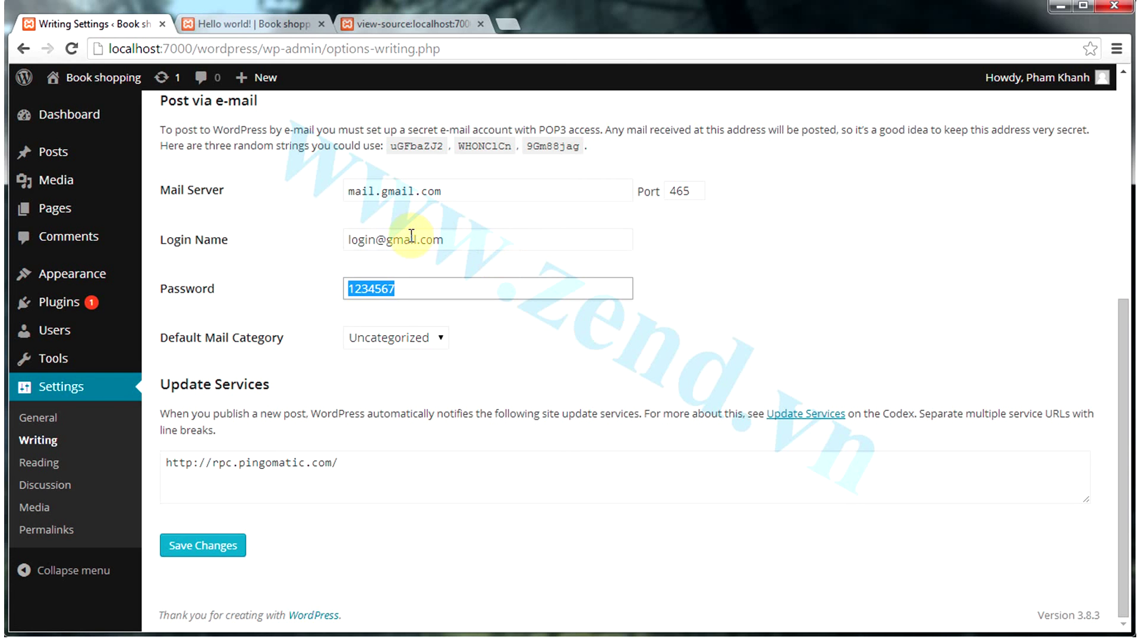
pyautogui.click(458, 241)
pyautogui.moveTo(458, 242); pyautogui.dragTo(323, 232)
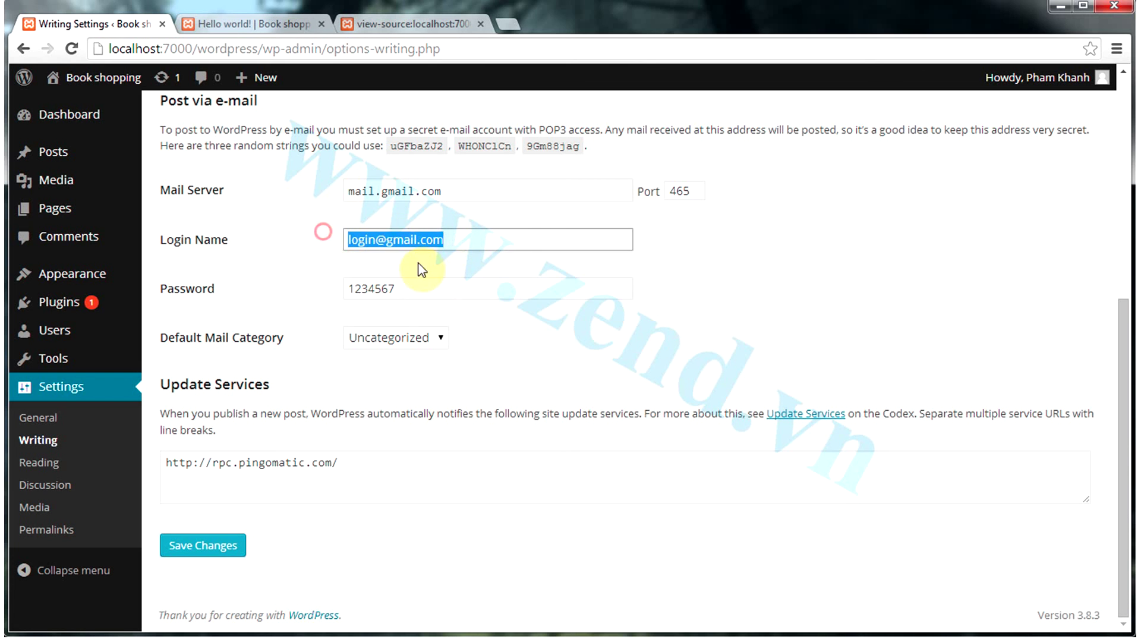
pyautogui.press('F5')
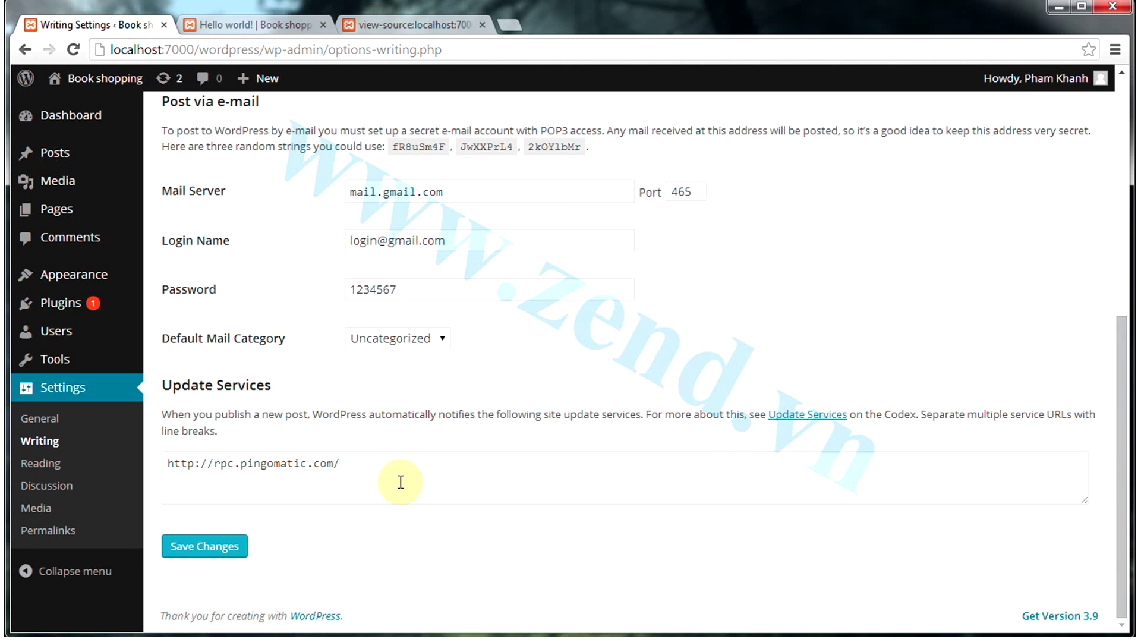
# Open the Update Services help link in a new browser tab
pyautogui.click(746, 474)
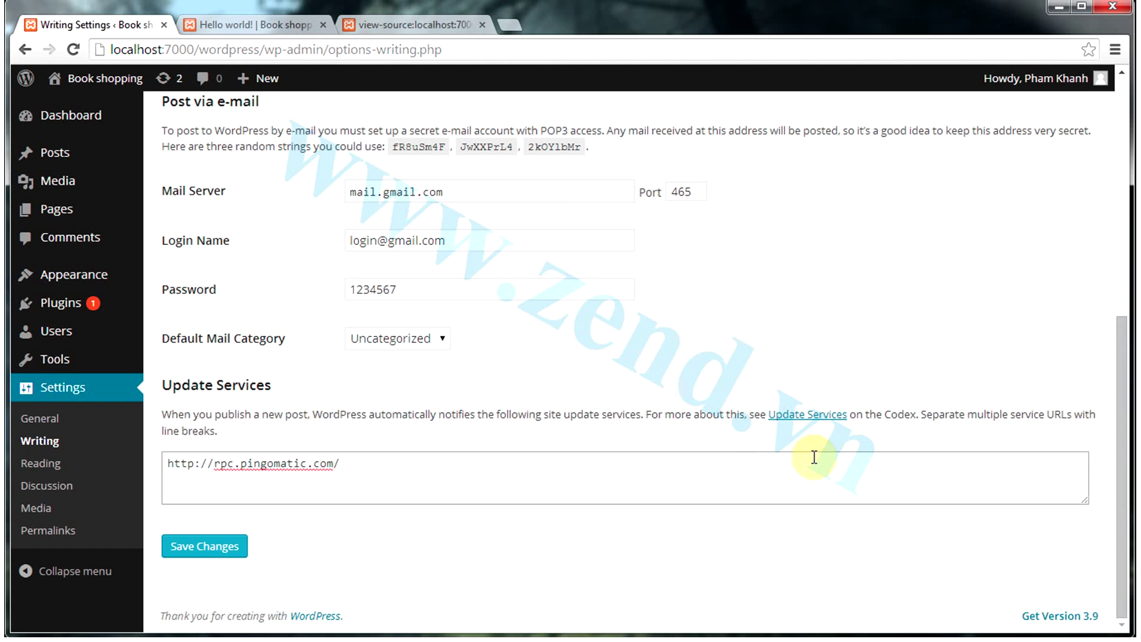
pyautogui.rightClick(820, 418)
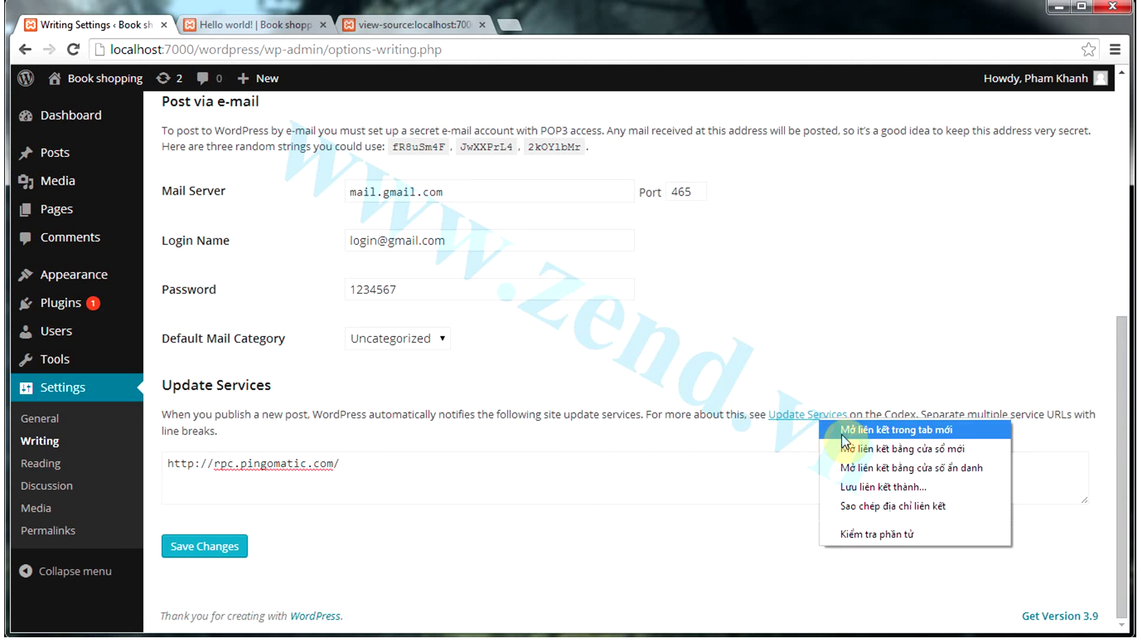
pyautogui.click(841, 433)
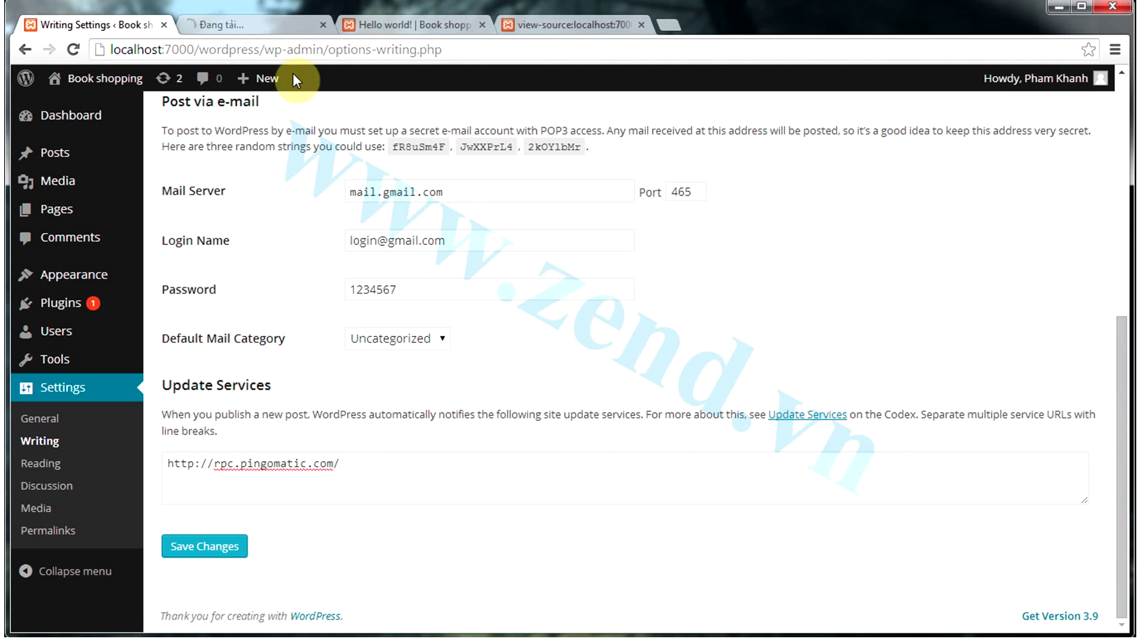
# Select the Codex XML-RPC ping services list, then return to Writing Settings
pyautogui.click(287, 30)
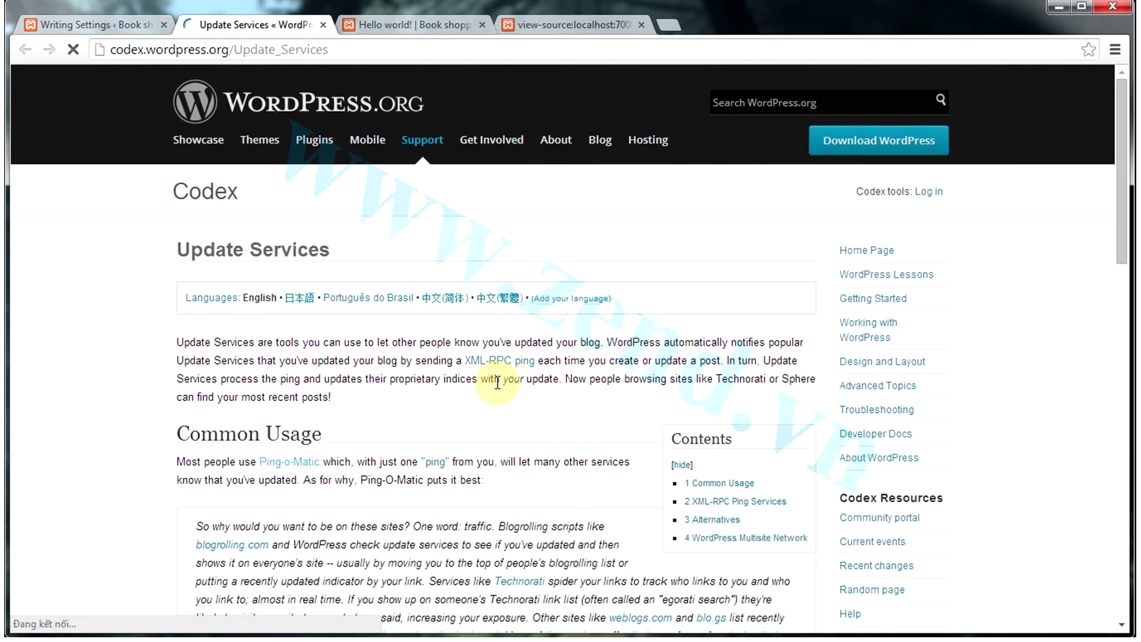
pyautogui.scroll(-5, 484, 394)
pyautogui.scroll(-5, 484, 394)
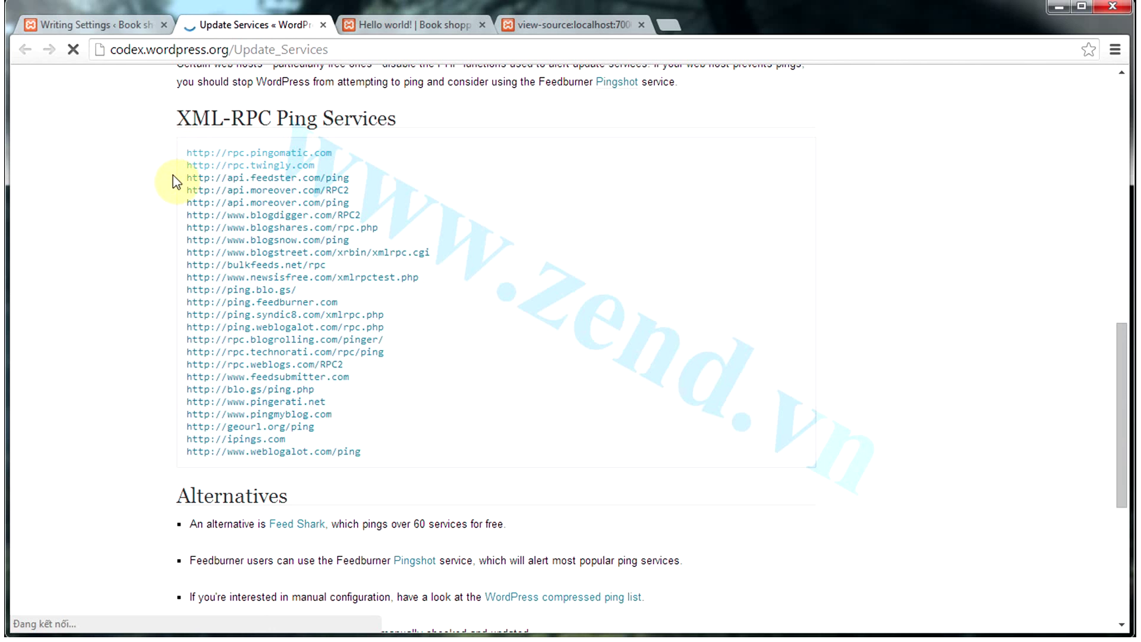
pyautogui.moveTo(182, 152); pyautogui.dragTo(420, 453)
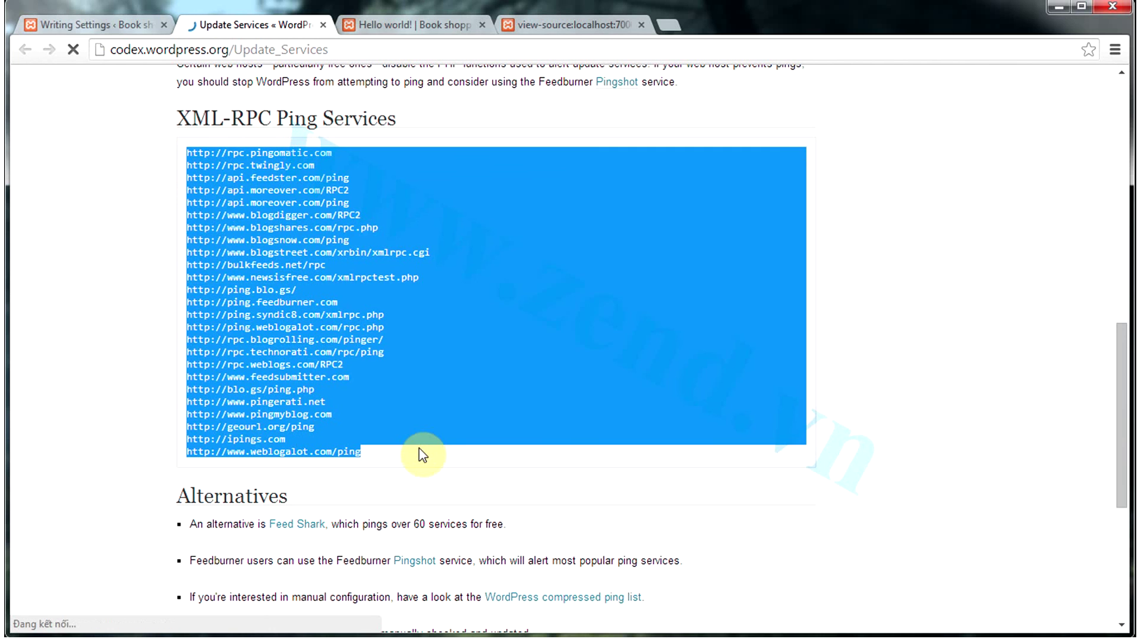
pyautogui.click(95, 25)
pyautogui.click(376, 473)
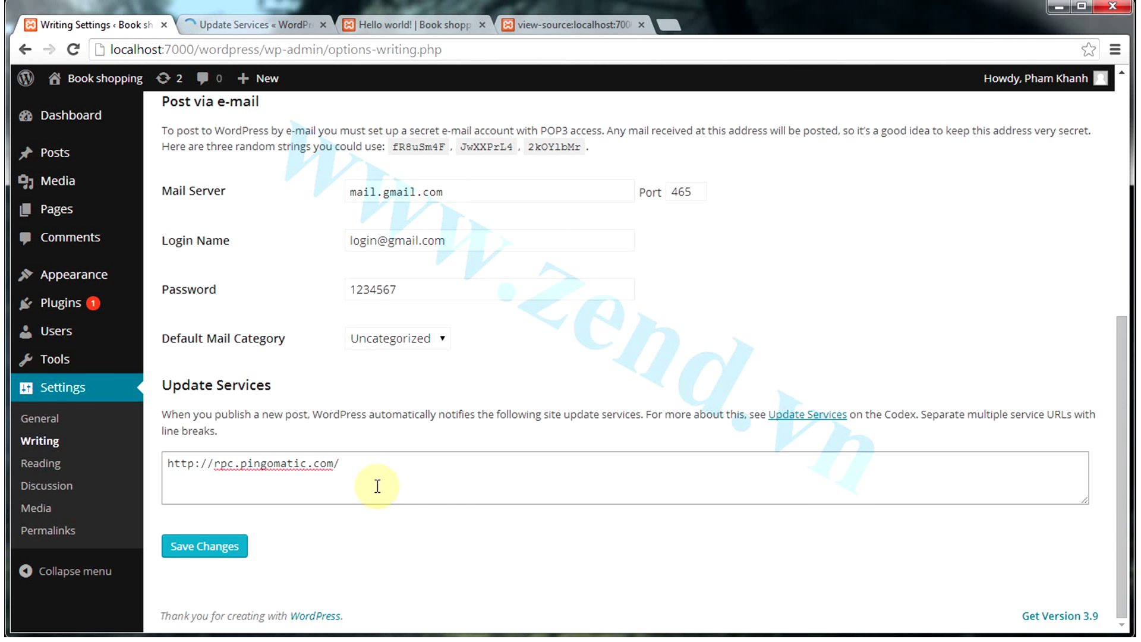
# Save the Writing Settings changes, then go to Posts > All Posts
pyautogui.click(215, 556)
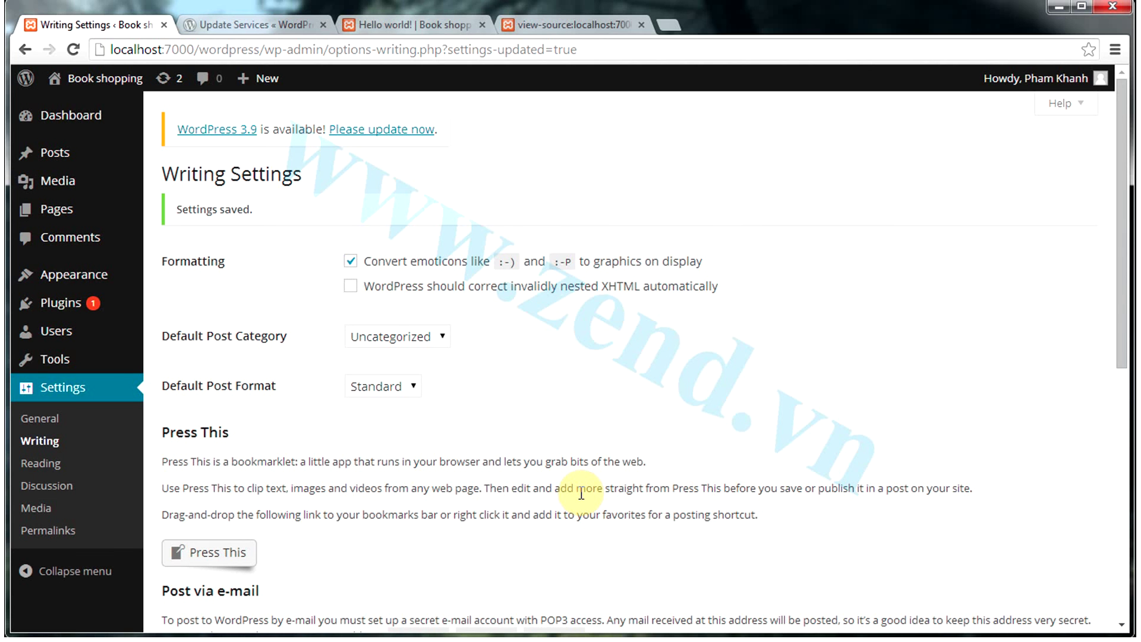
pyautogui.scroll(-8, 522, 479)
pyautogui.click(469, 474)
pyautogui.scroll(8, 469, 475)
pyautogui.moveTo(95, 157)
pyautogui.click(188, 156)
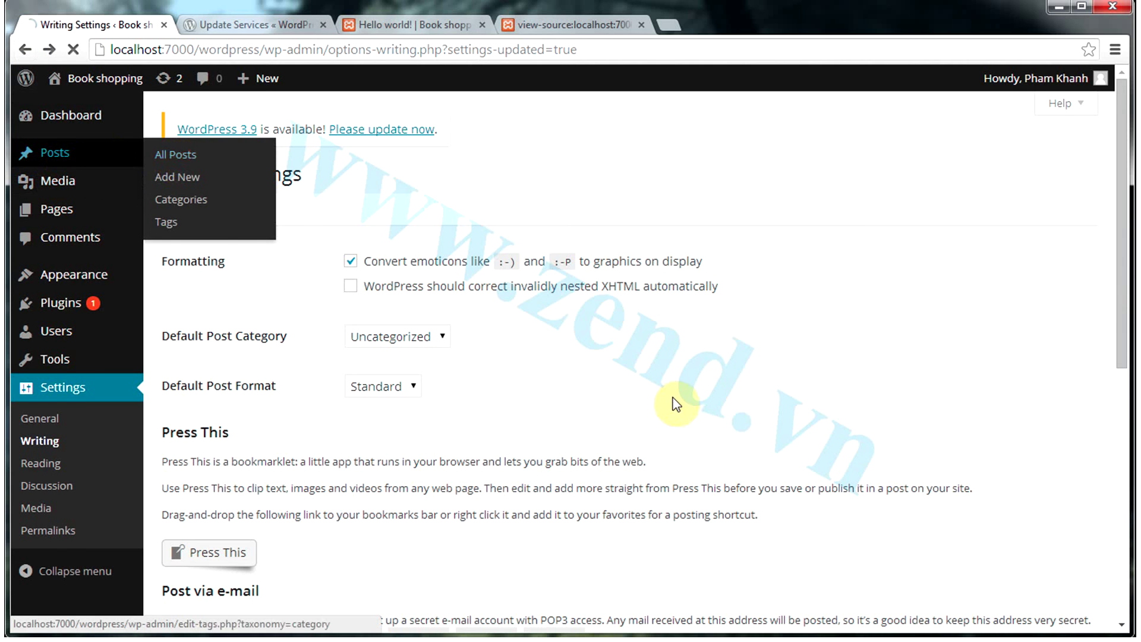